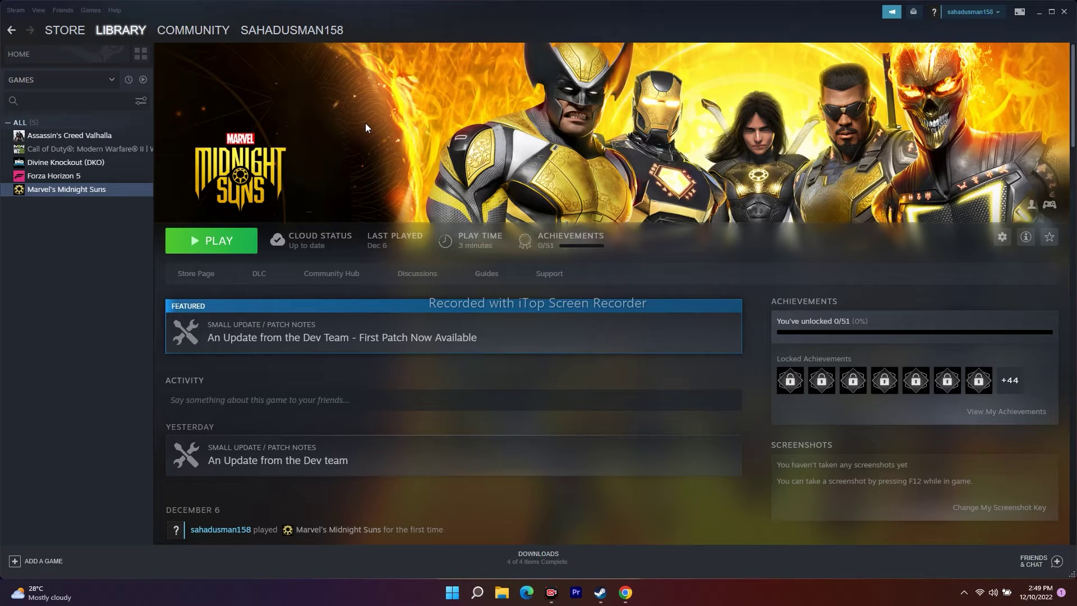
- Minimize the Steam window showing the Marvel's Midnight Suns library page
left_click(1037, 13)
- View the launch-path notes in New Text Document, then minimize Notepad and restore Steam
double_click(275, 328)
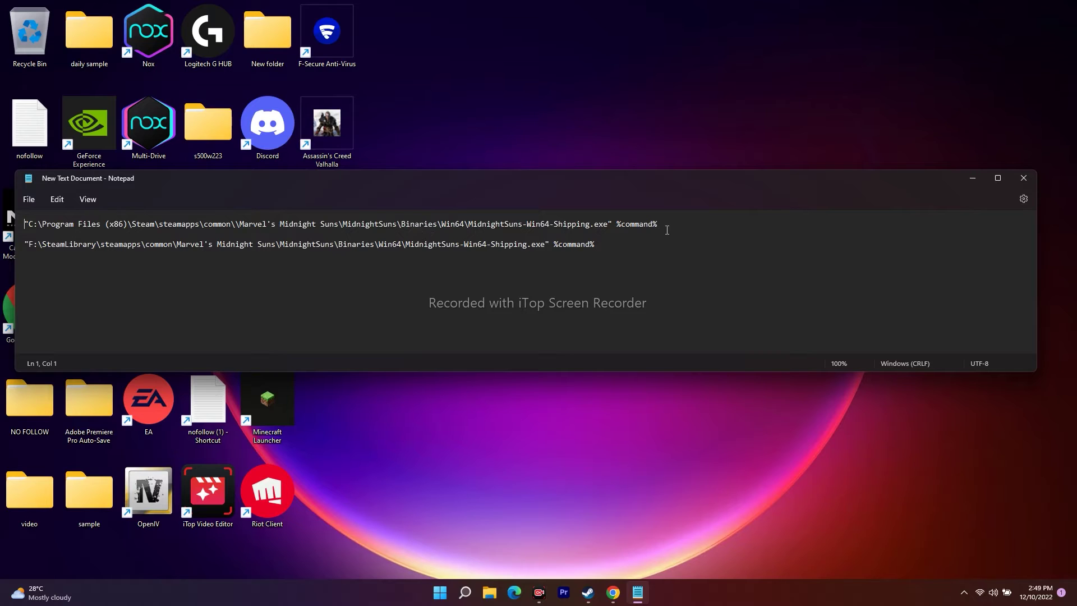
left_click(965, 181)
left_click(594, 593)
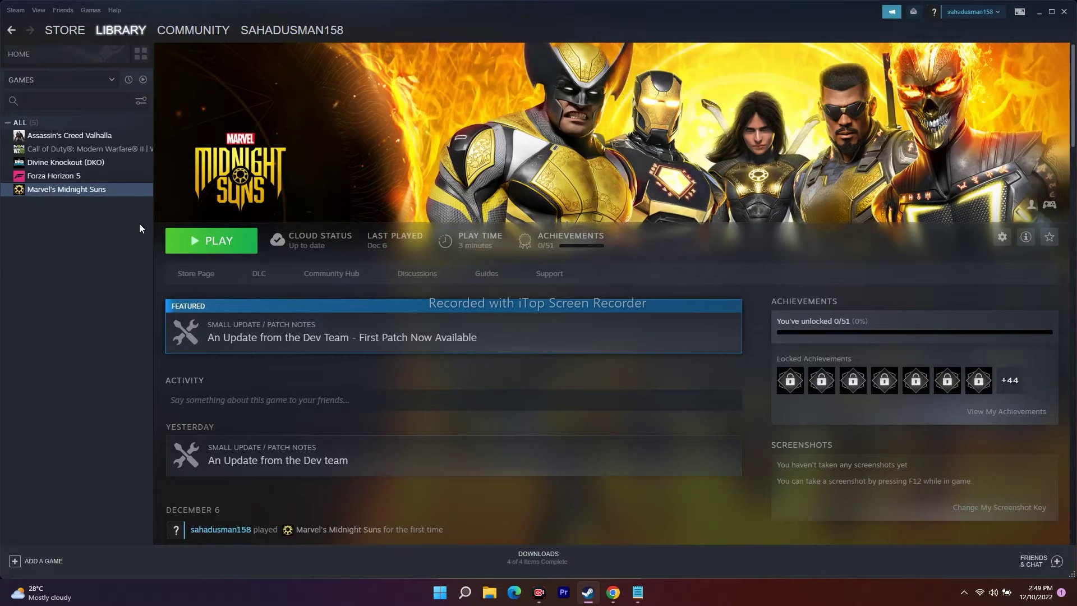
- Open Properties for Marvel's Midnight Suns from its right-click menu in the library
right_click(94, 190)
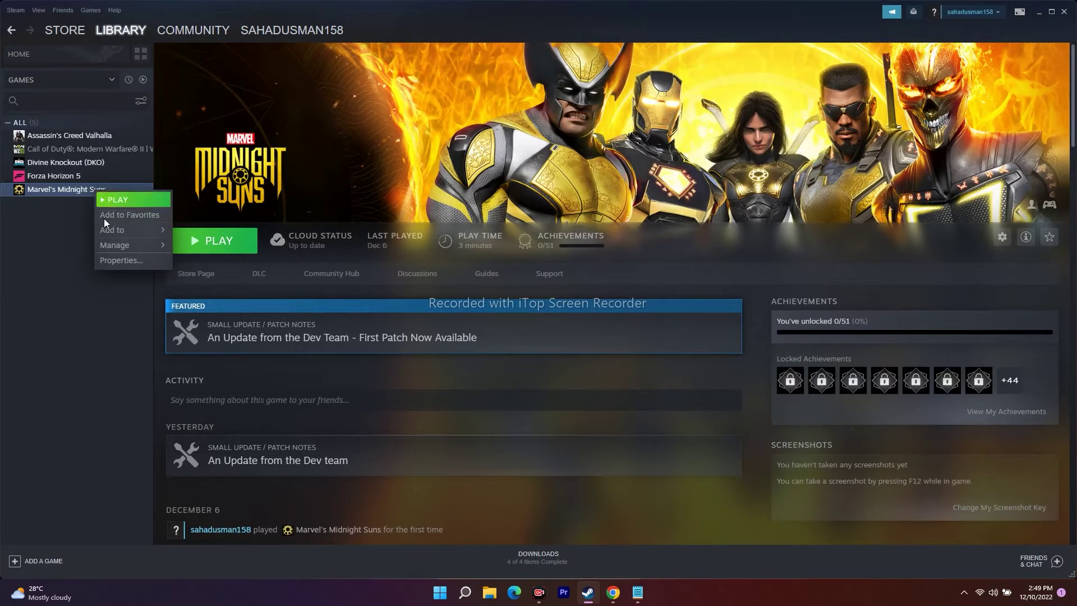
left_click(115, 260)
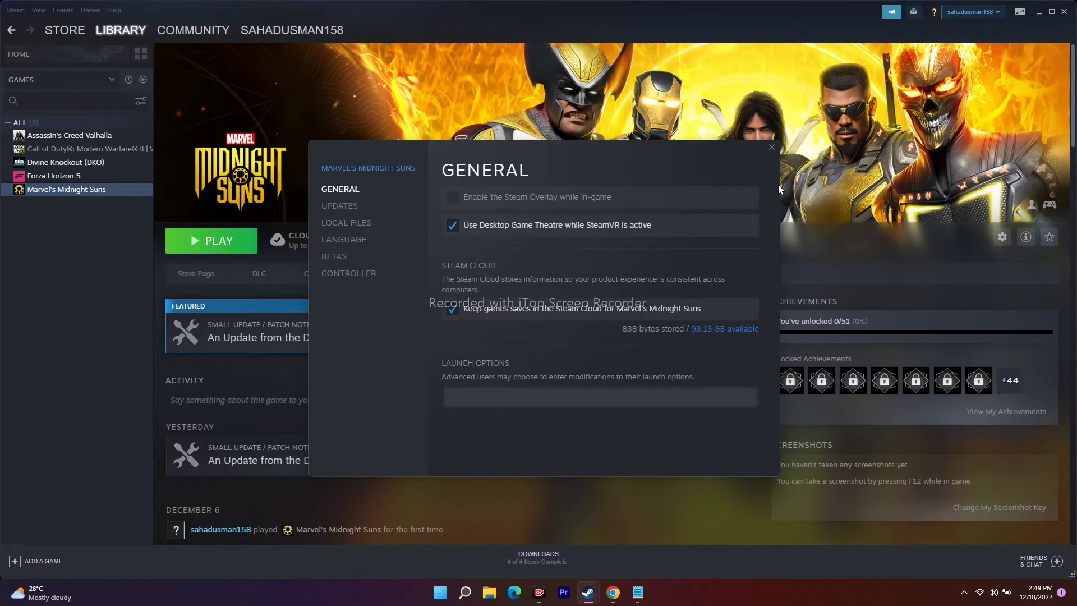
- Minimize Steam, show This PC with OS (C:) in File Explorer, and restore Notepad
left_click(1039, 17)
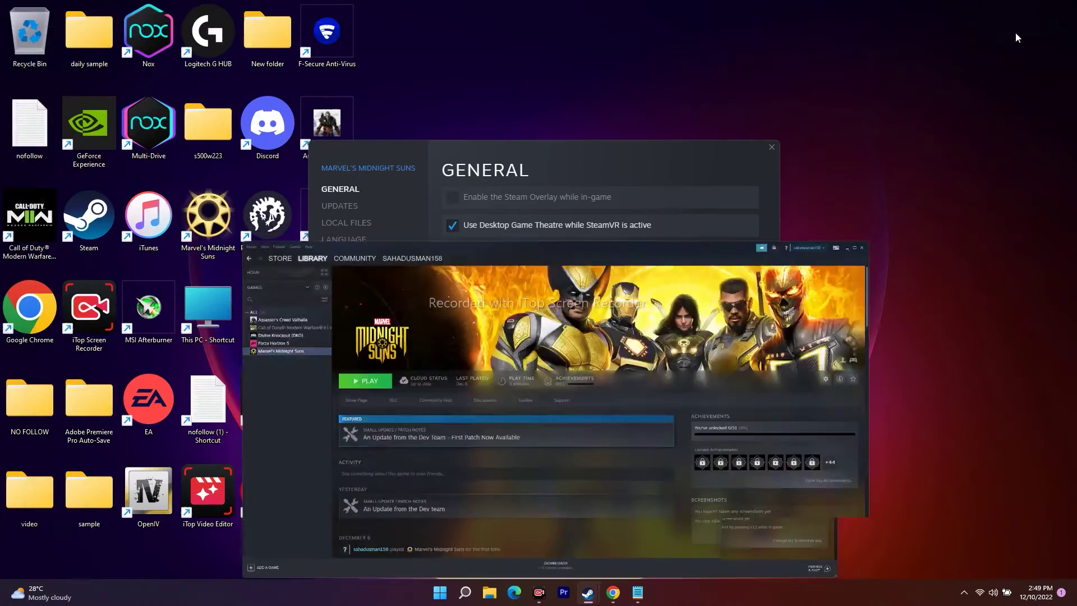
key("super+e")
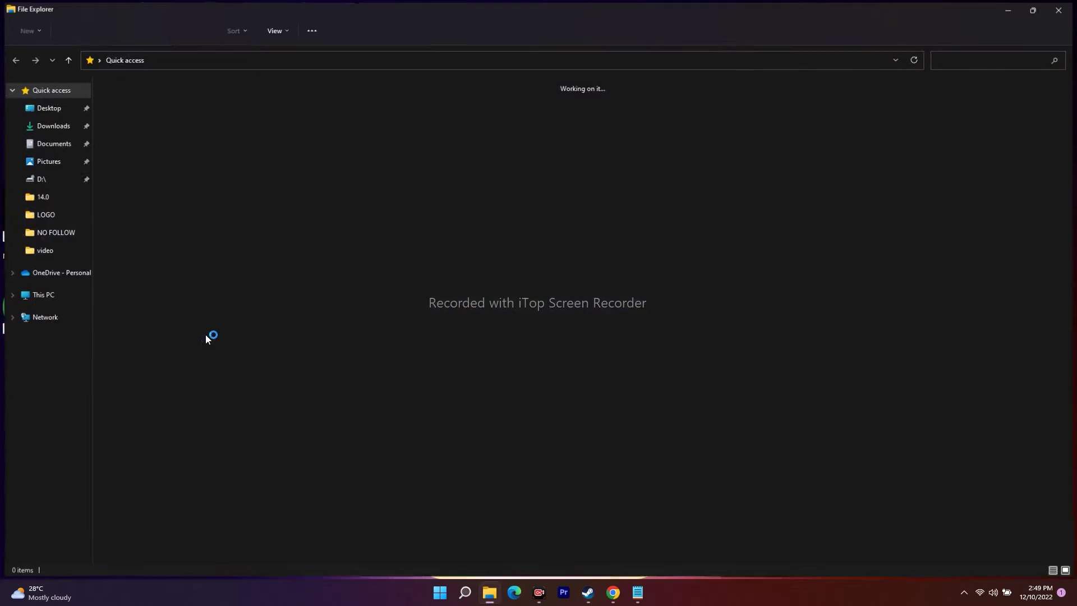
left_click(53, 295)
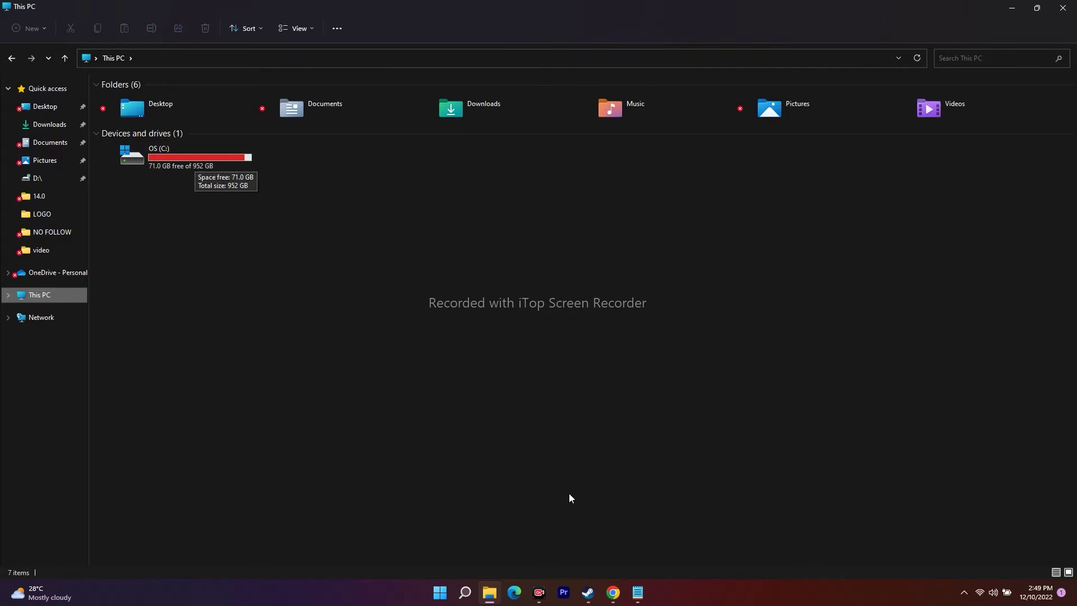
left_click(638, 593)
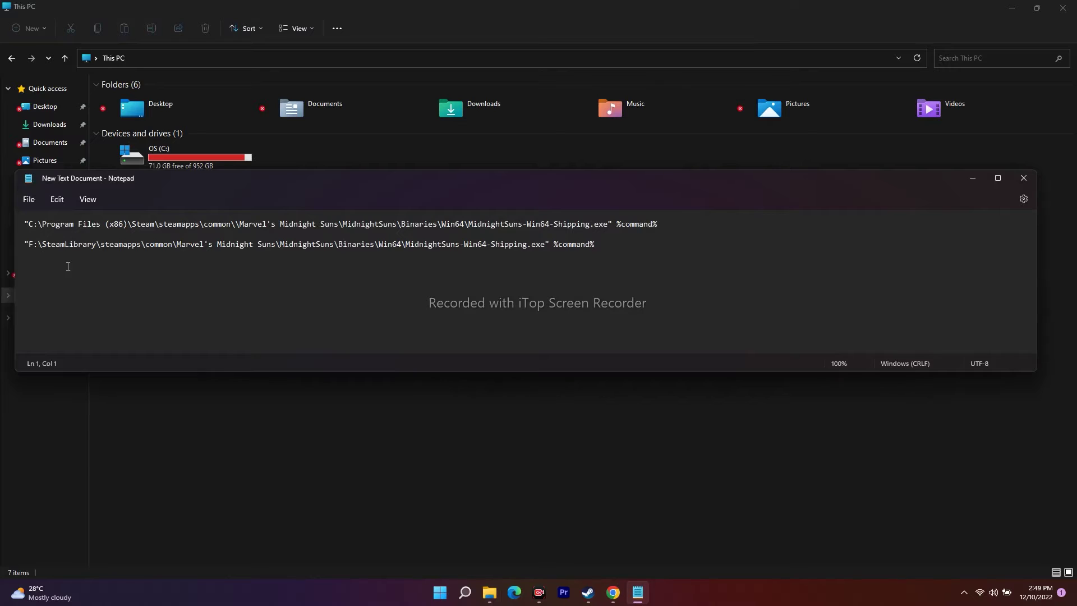
- Copy line 1, the C:\Program Files (x86) Steam launch path, and minimize Notepad
left_click_drag(24, 226, 659, 226)
right_click(645, 226)
left_click(676, 281)
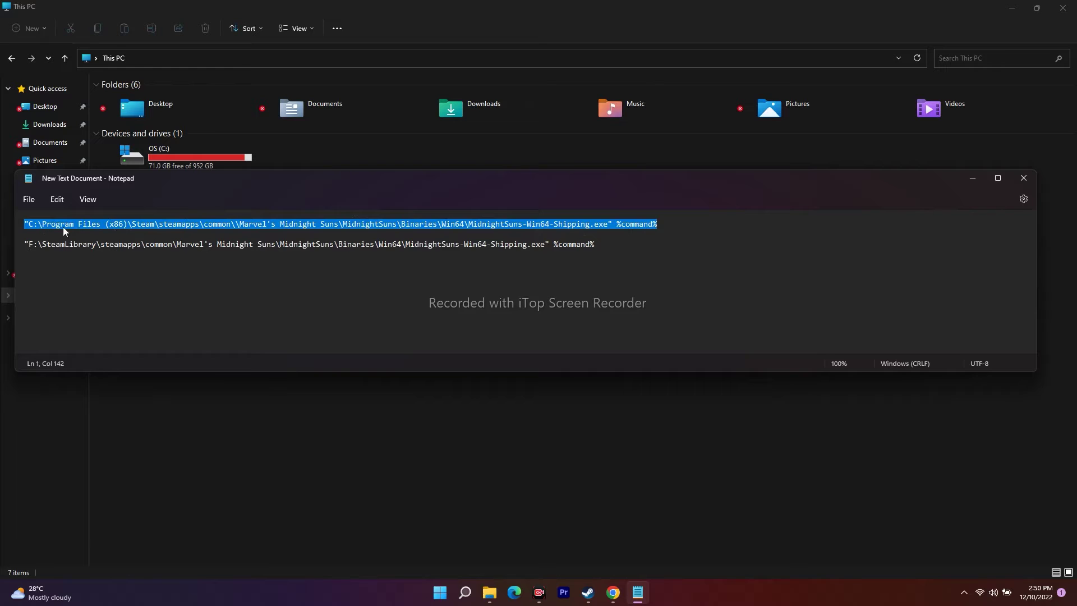
left_click(973, 178)
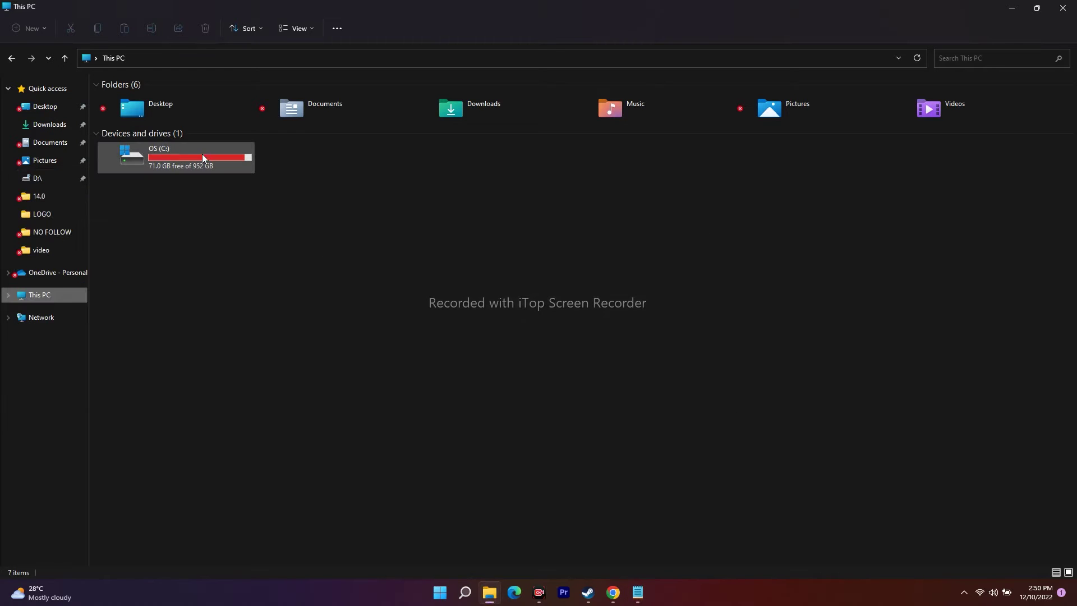
- Paste the copied MidnightSuns-Win64-Shipping.exe %command% path into the game's Launch Options and close Properties
mouse_move(587, 594)
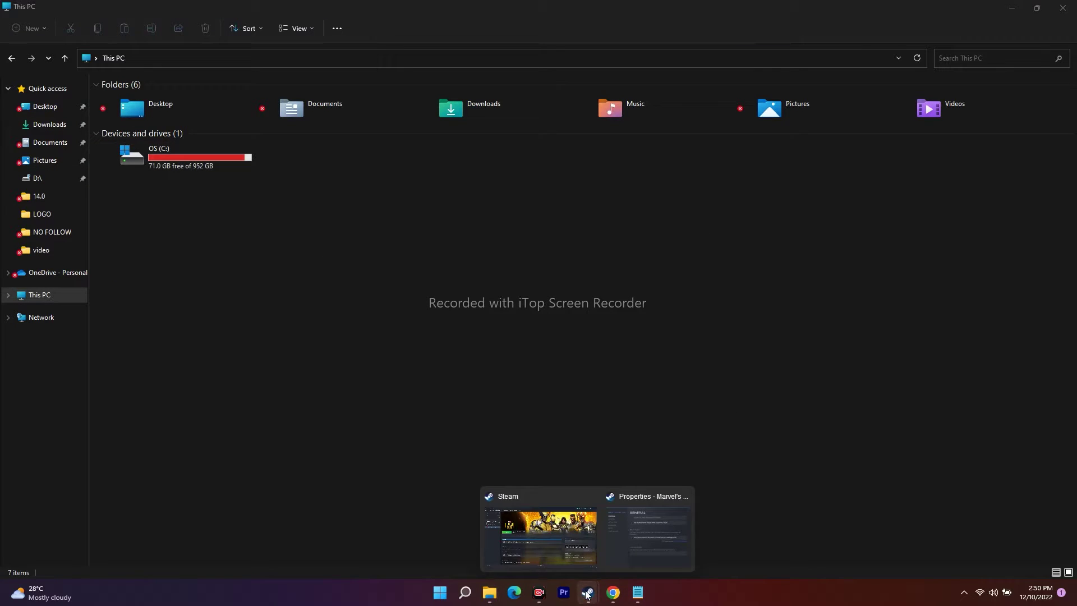
left_click(561, 539)
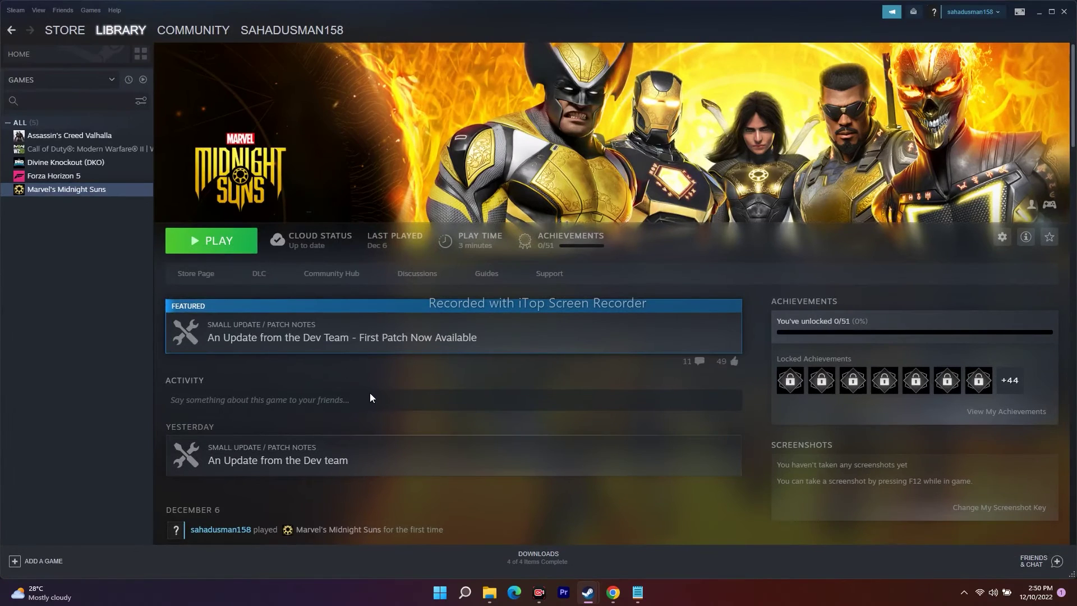
right_click(101, 190)
left_click(126, 259)
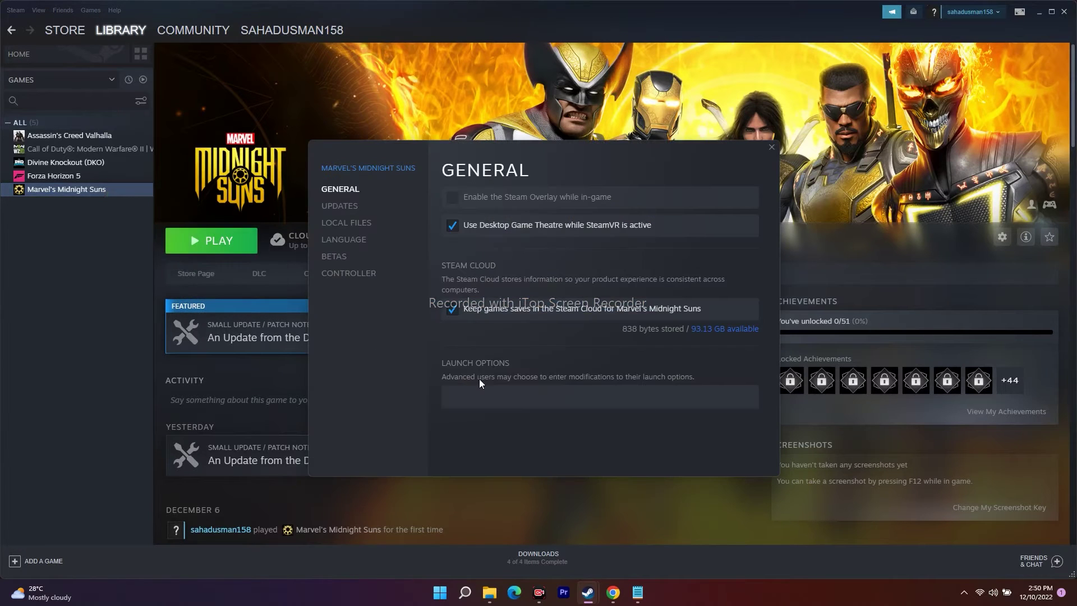
right_click(542, 397)
left_click(555, 404)
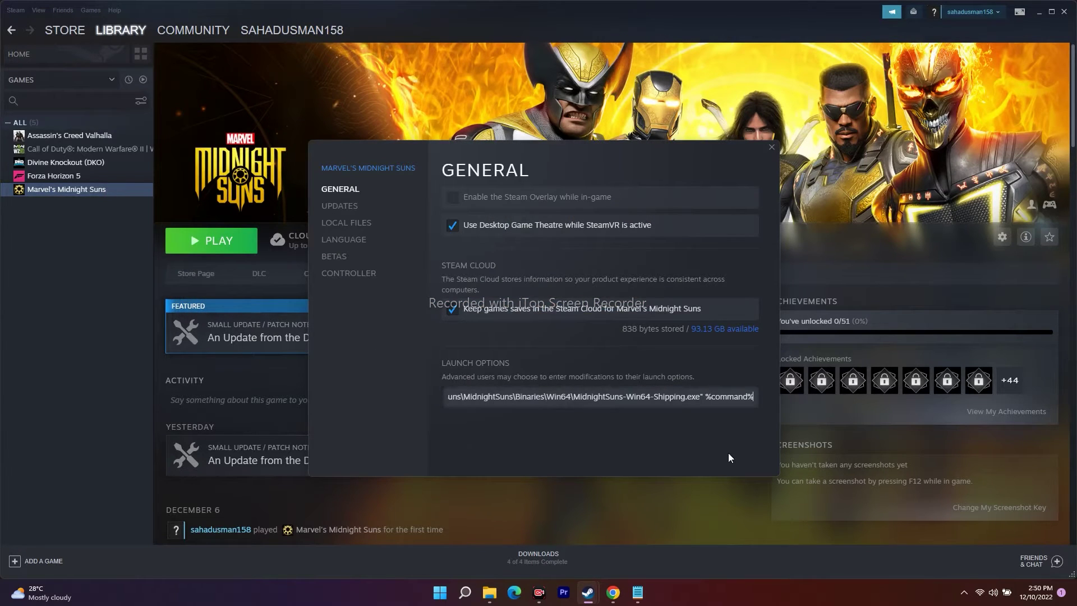
left_click(772, 148)
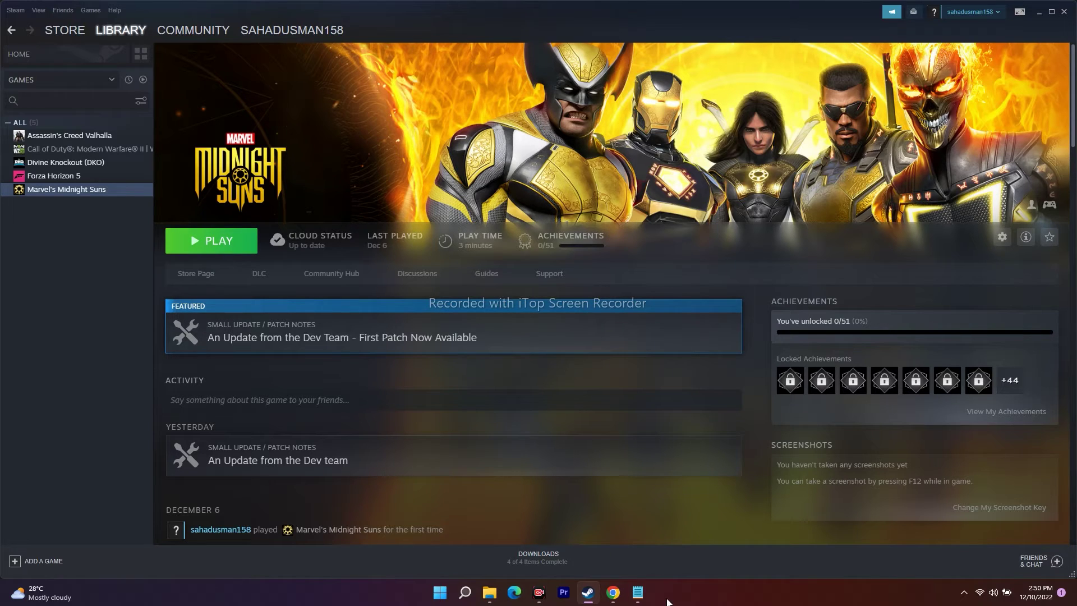
left_click(638, 592)
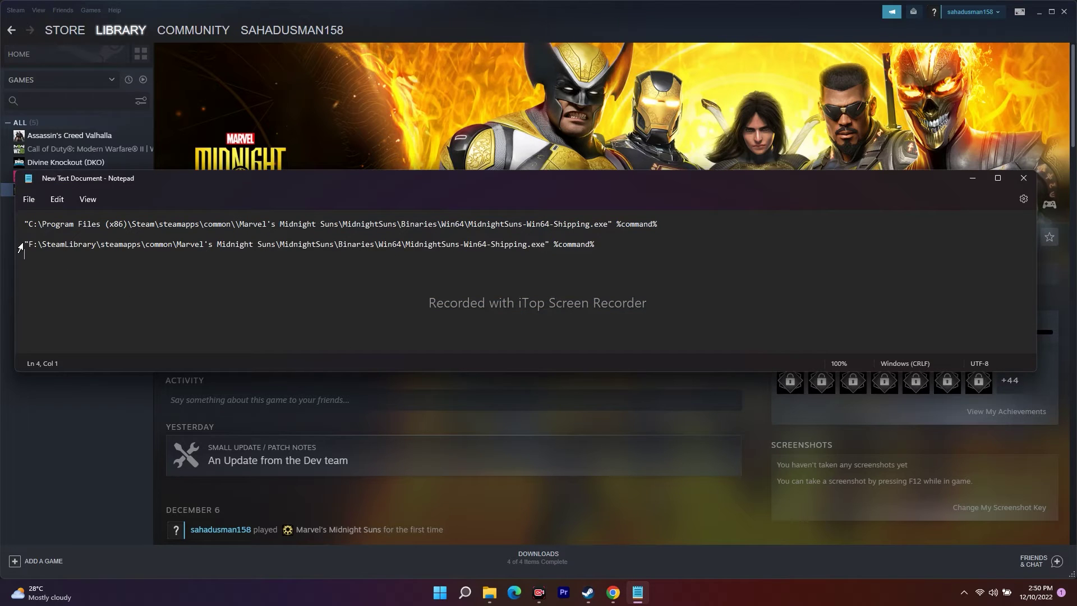
- Copy line 2, the F:\SteamLibrary MidnightSuns launch path, and minimize Notepad
left_click_drag(26, 240, 606, 252)
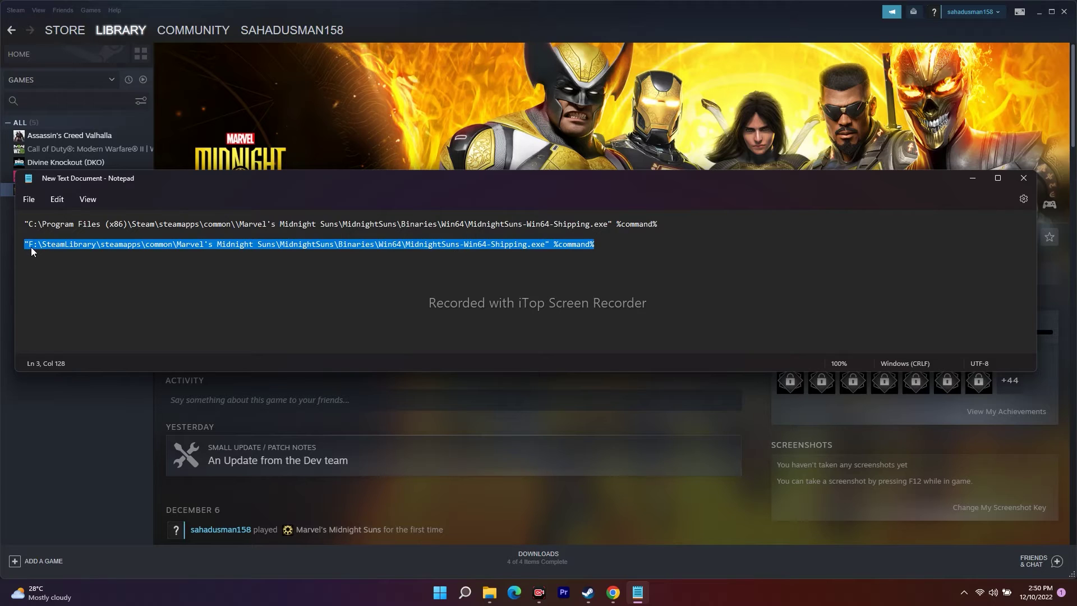
right_click(229, 252)
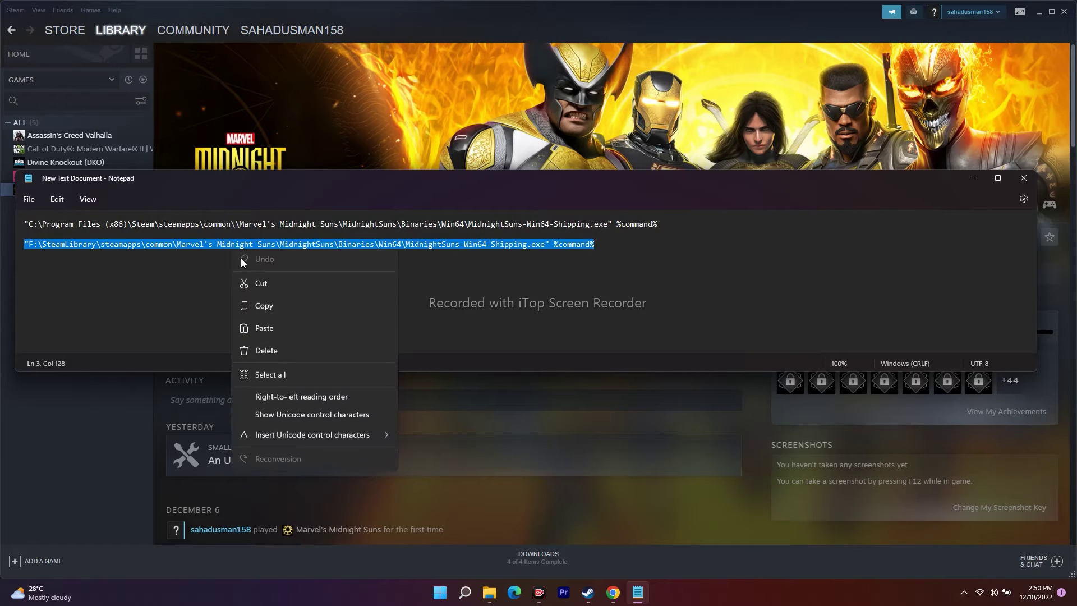
left_click(259, 306)
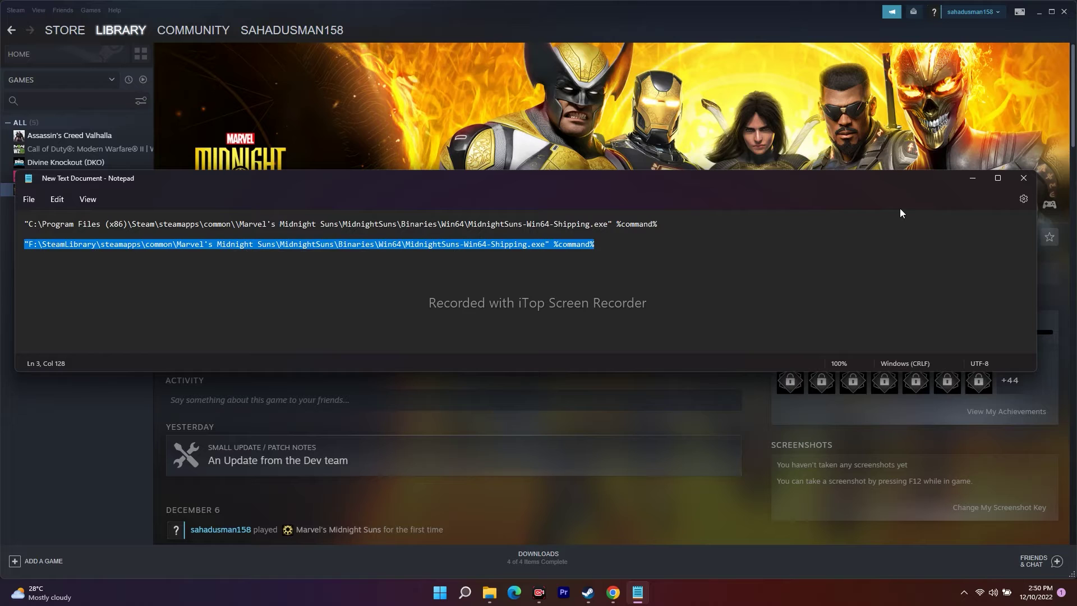
left_click(979, 177)
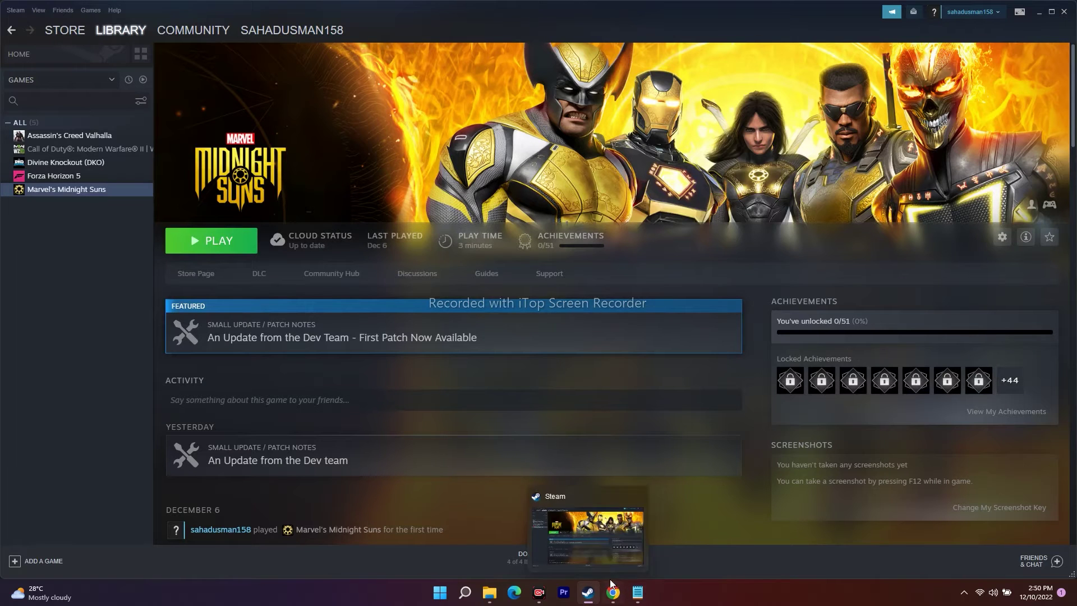
- Replace the game's Launch Options with the pasted F:\SteamLibrary path and close Properties
right_click(59, 189)
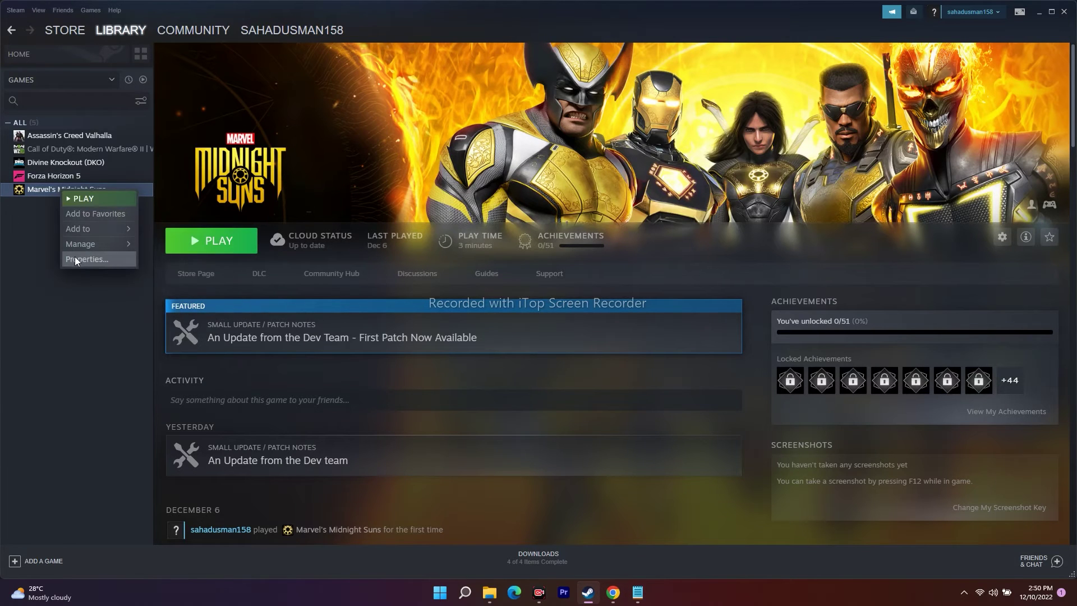
left_click(76, 257)
left_click_drag(451, 403, 805, 405)
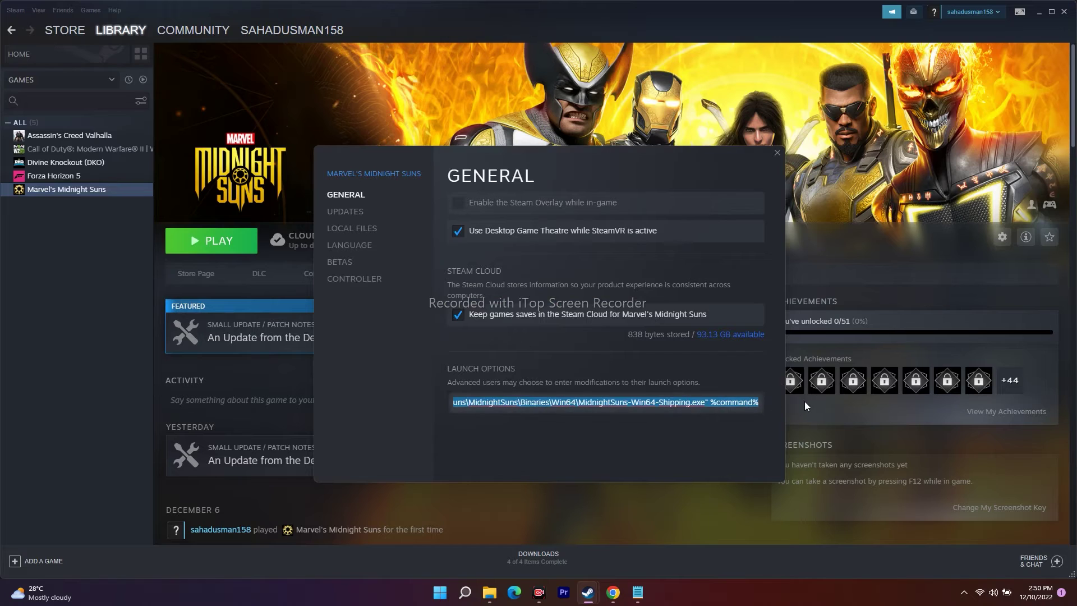
key("BackSpace")
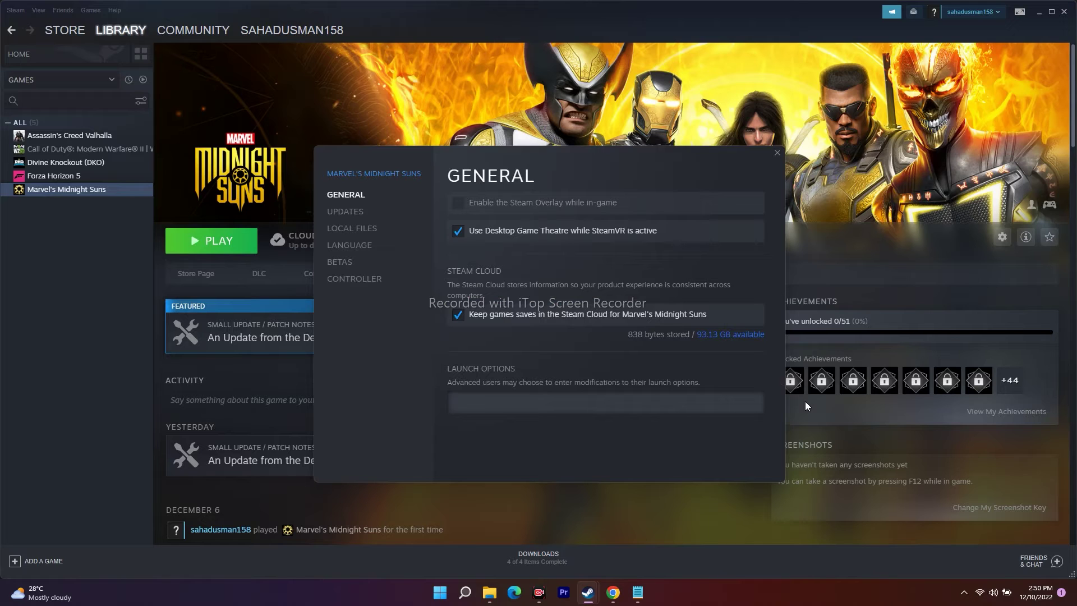
key("ctrl+v")
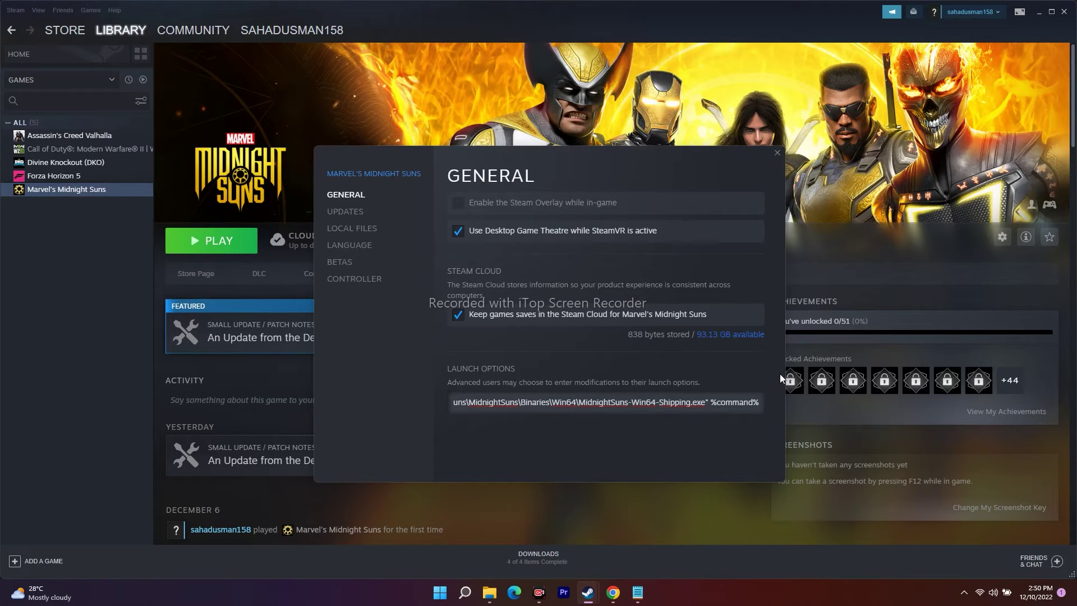
left_click(777, 153)
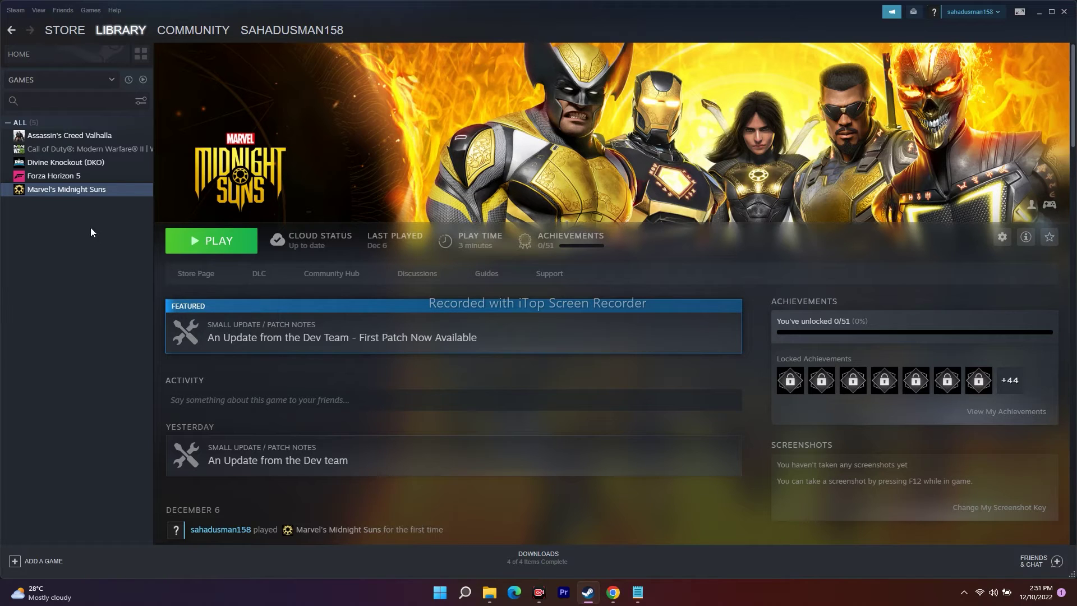
- Reopen Properties and change the Launch Options path's drive letter from F to E
right_click(84, 192)
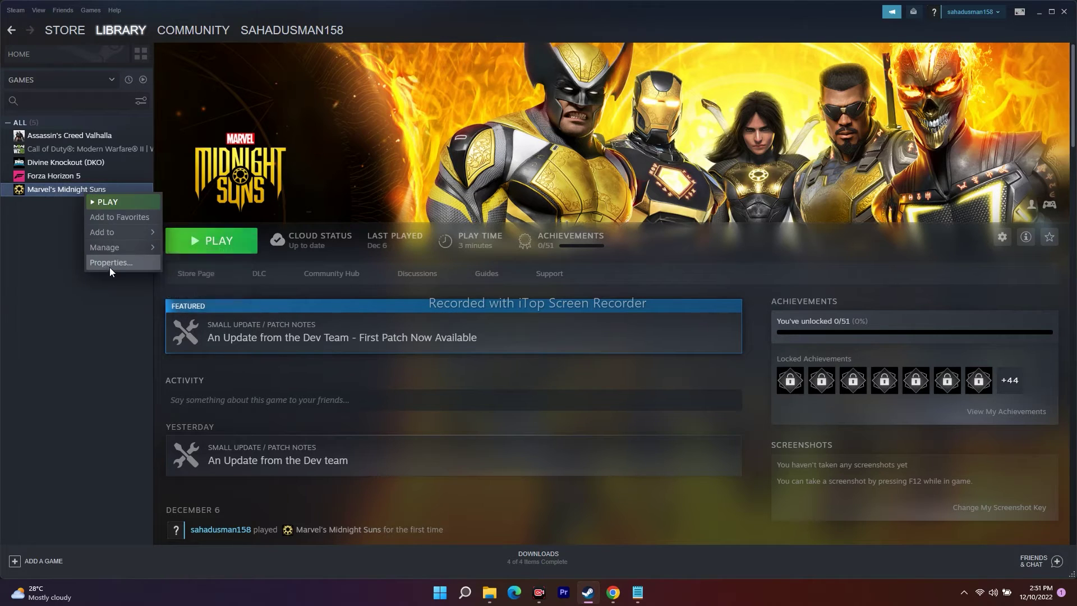
left_click(113, 263)
left_click(466, 413)
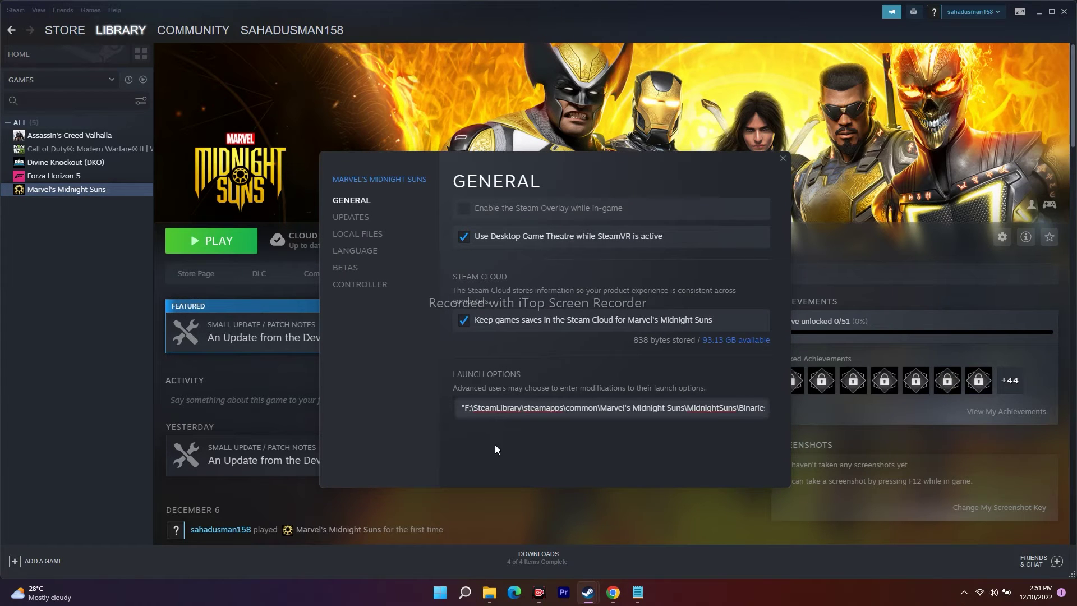
key("BackSpace")
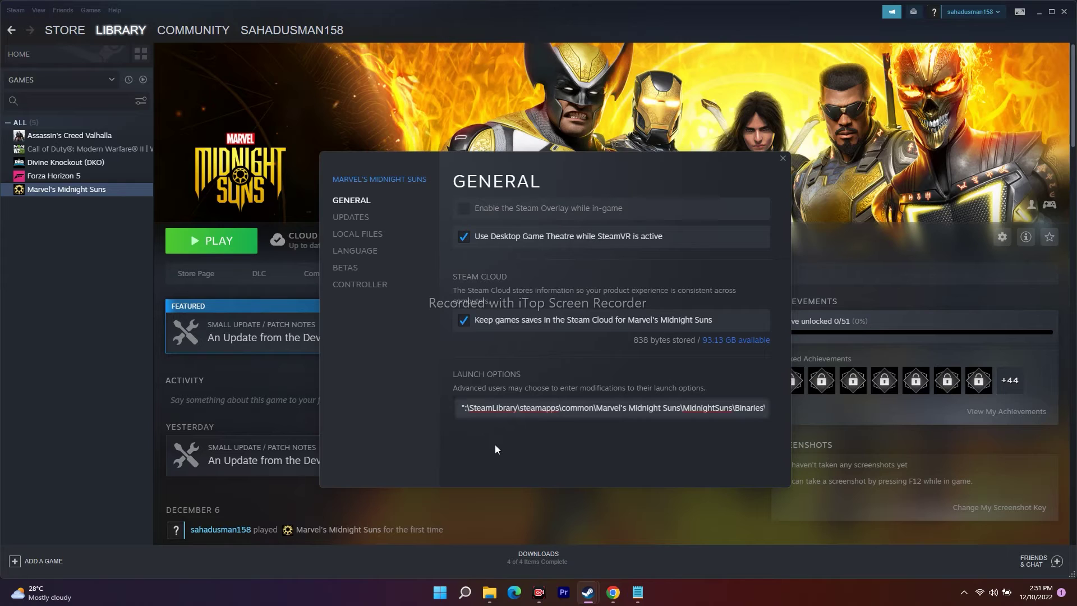
type("D")
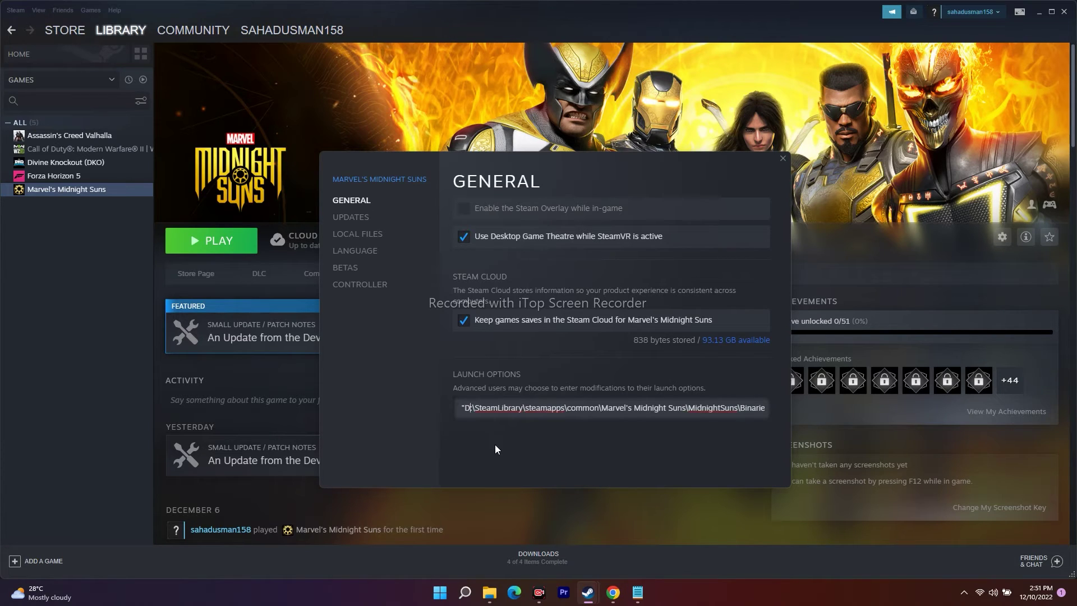
key("BackSpace")
type("E")
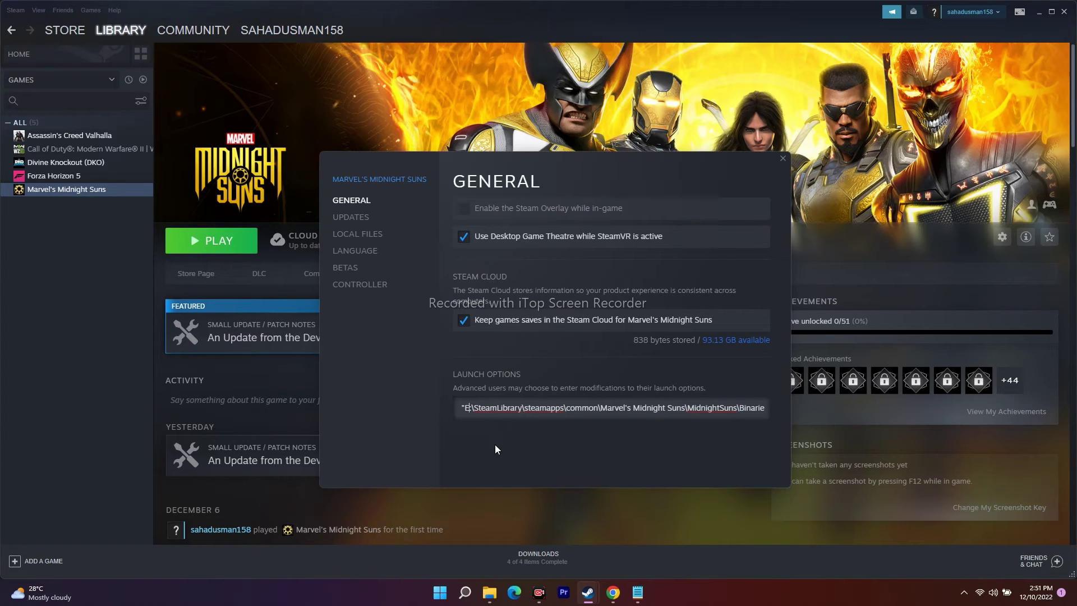
- Delete the entire Launch Options path so the field is empty, then close Properties
left_click(783, 158)
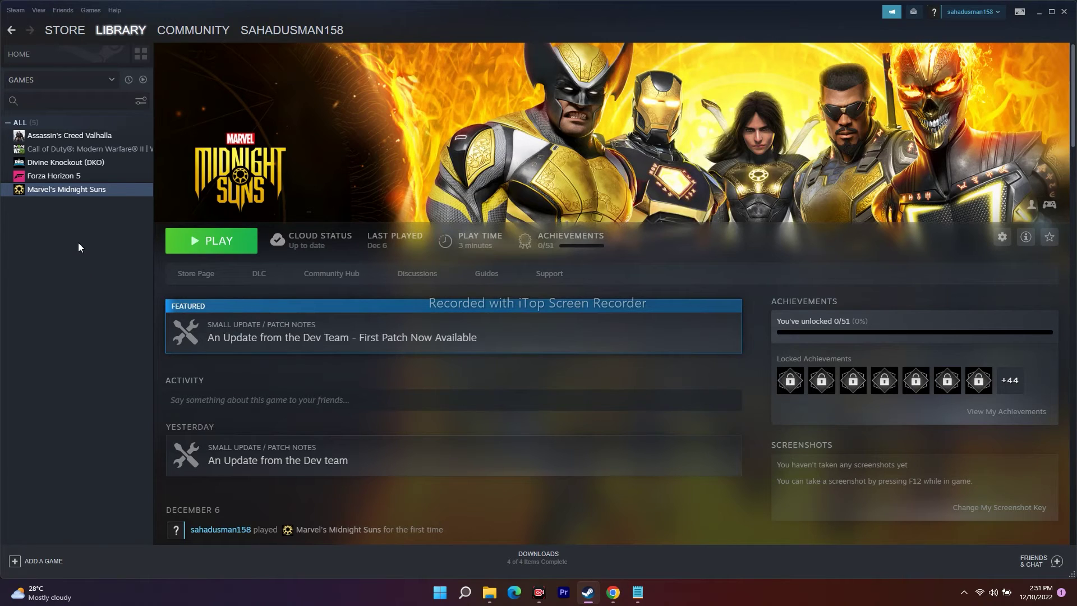
right_click(82, 192)
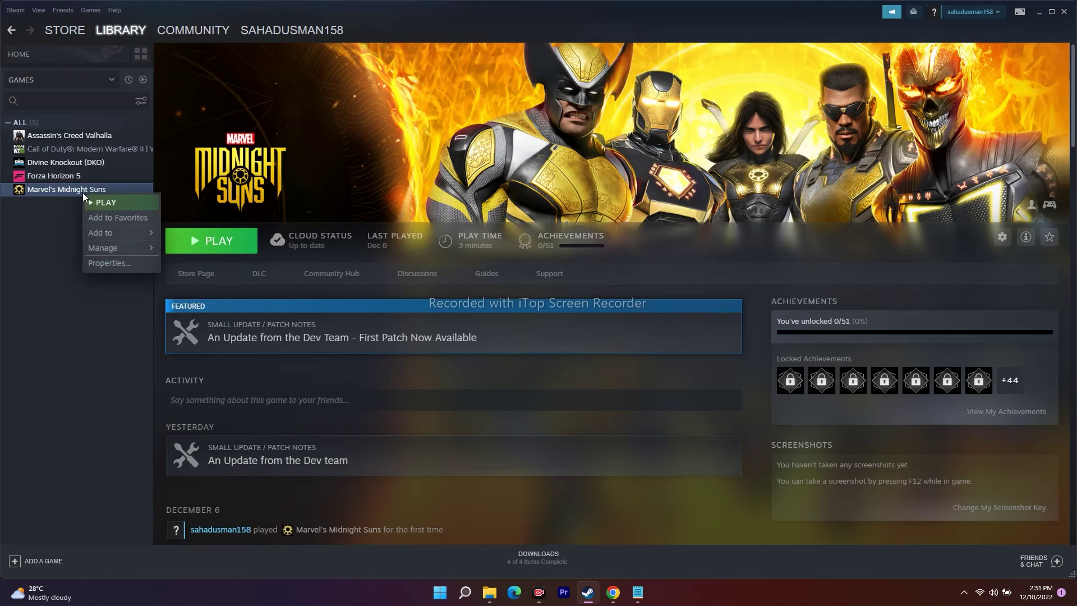
left_click(68, 352)
right_click(75, 194)
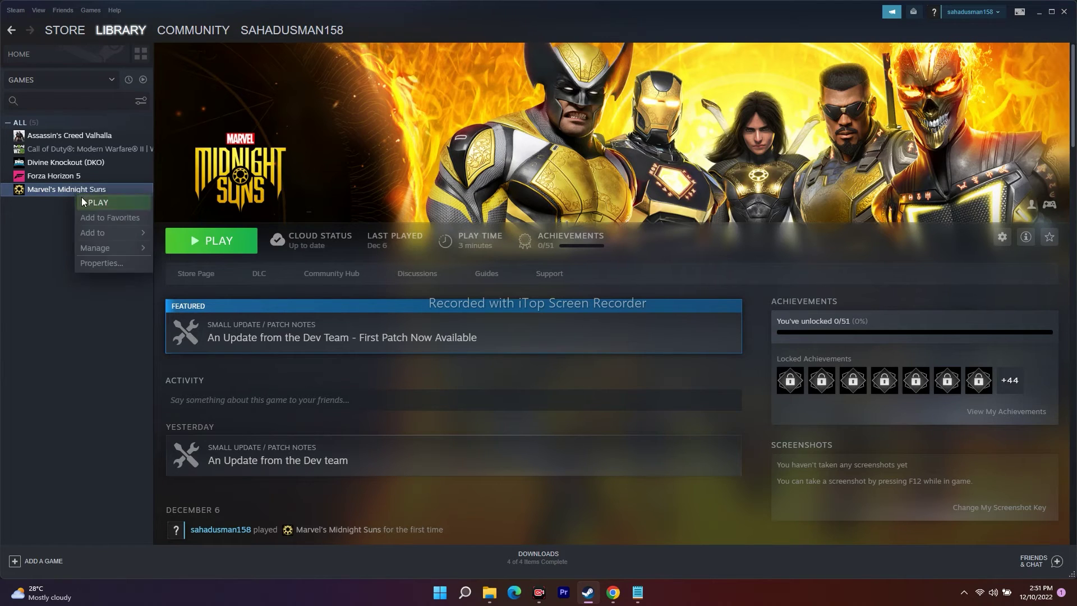
left_click(104, 262)
left_click_drag(463, 415, 876, 422)
key("BackSpace")
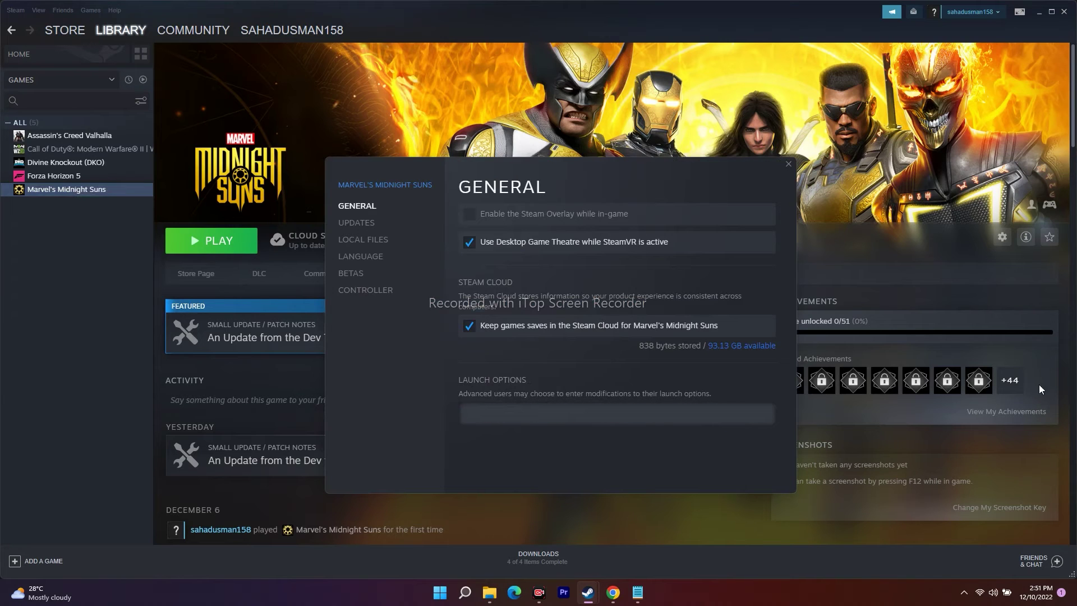
left_click(789, 164)
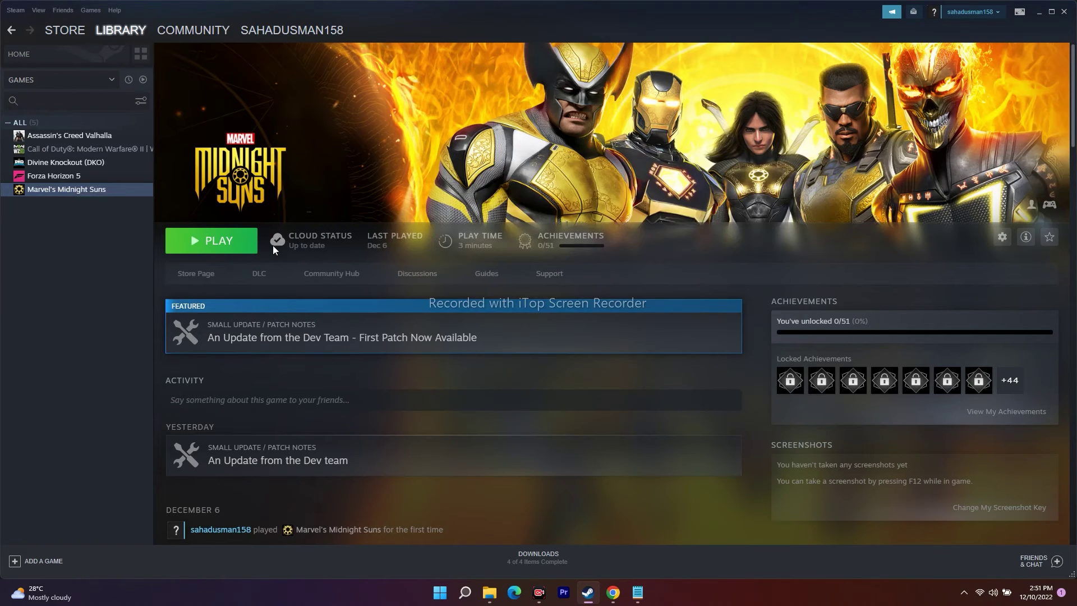
- Open the game's Local Files page and Browse to its install folder on OS (C:)
right_click(61, 196)
left_click(88, 264)
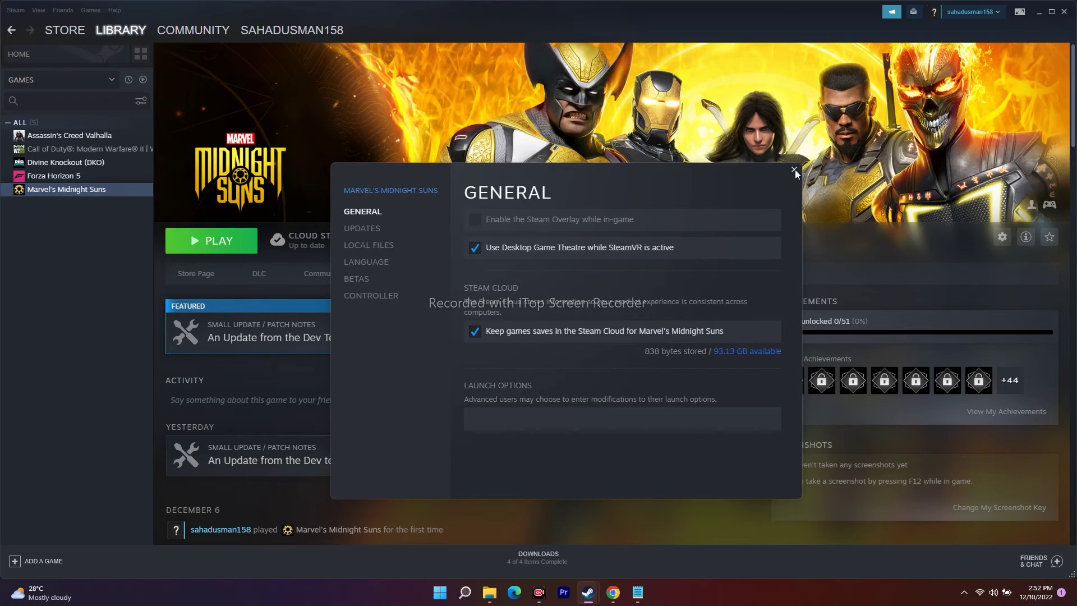
left_click(788, 171)
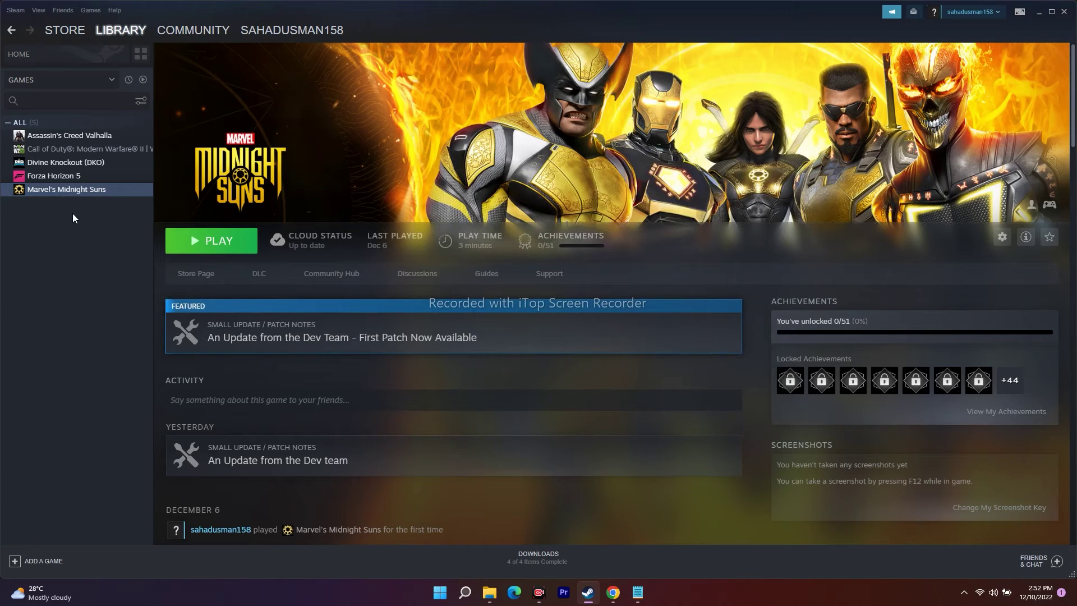
right_click(84, 191)
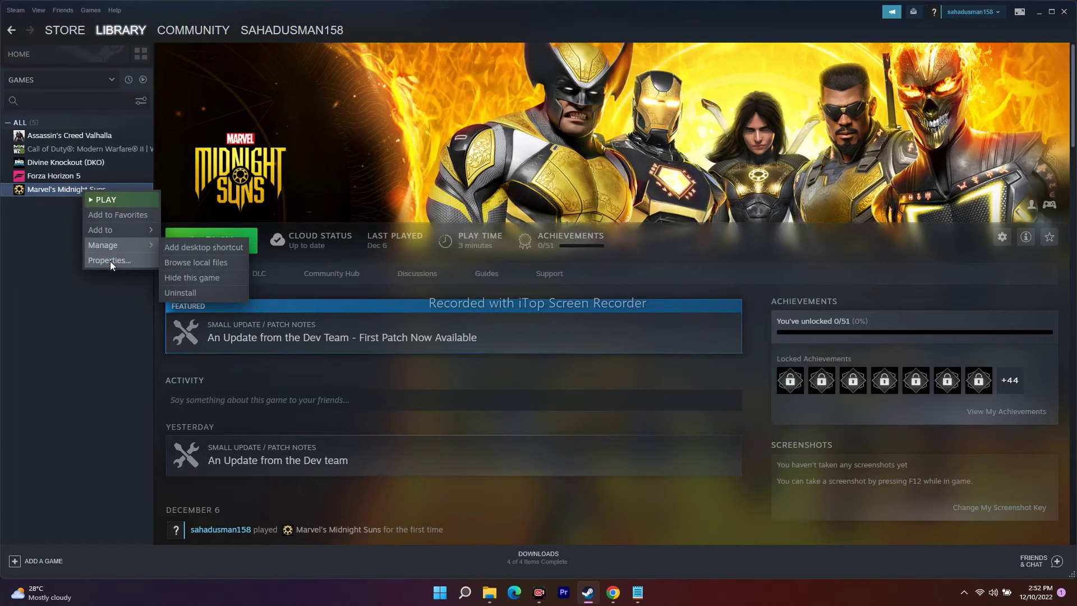
left_click(110, 260)
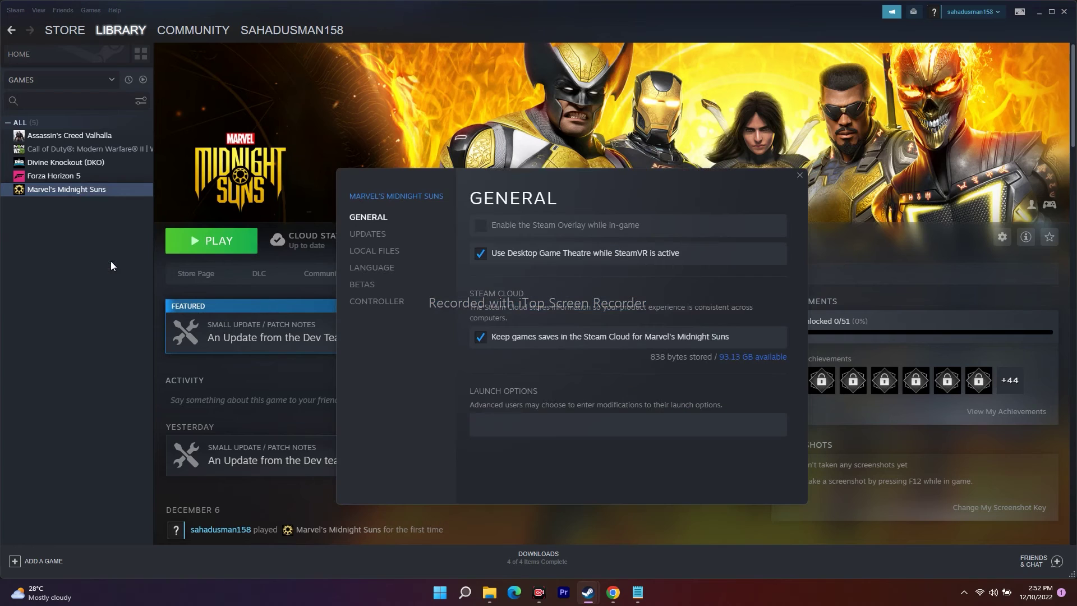
left_click(385, 254)
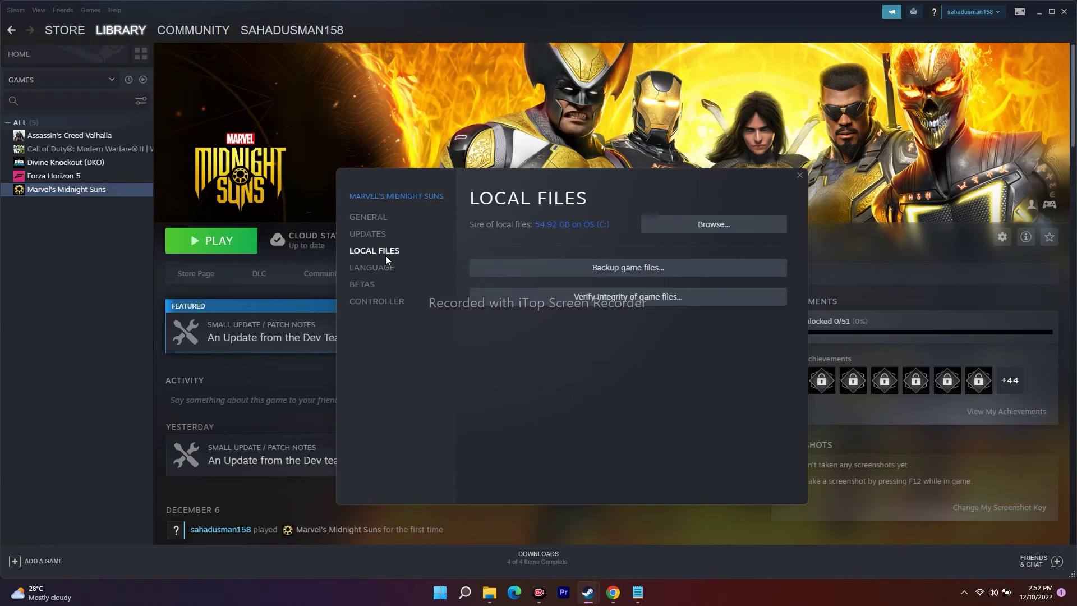
left_click(712, 232)
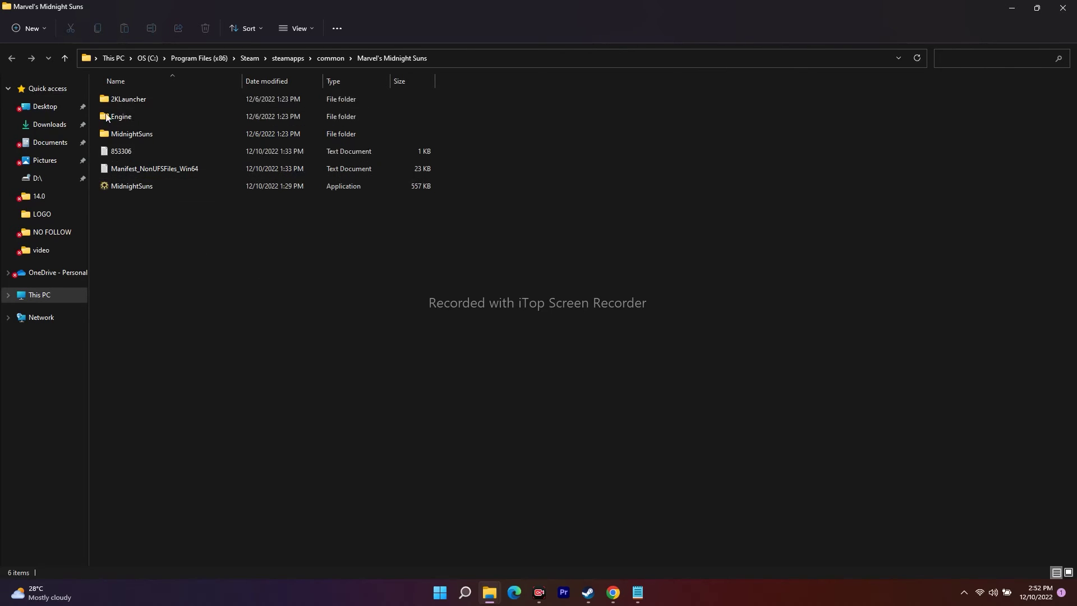
- Browse into MidnightSuns\Binaries\Win64 to locate the MidnightSuns-Win64-Shipping executable
double_click(140, 135)
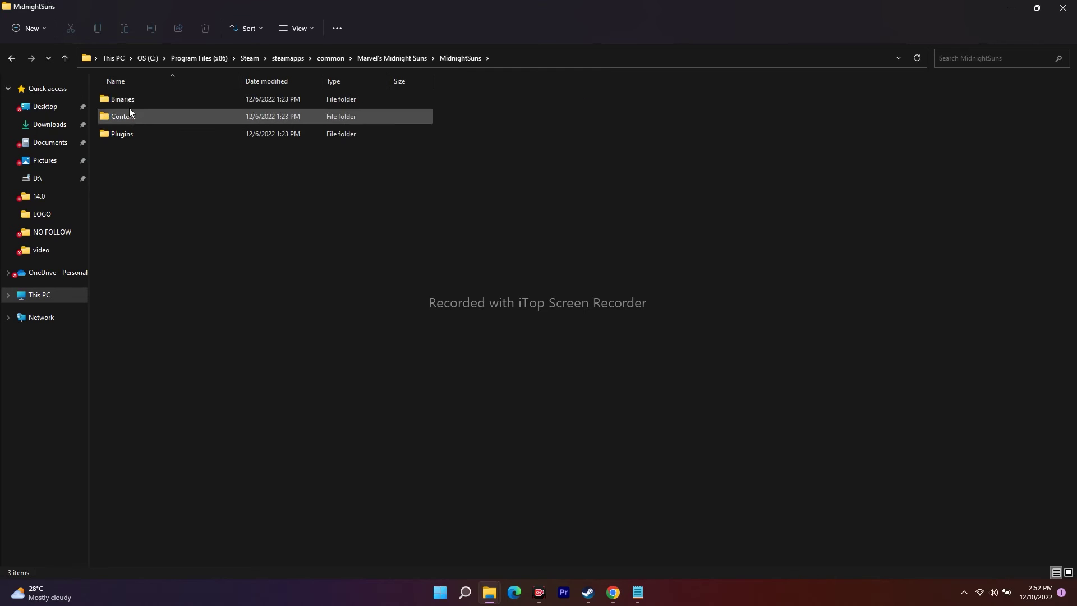
left_click(11, 58)
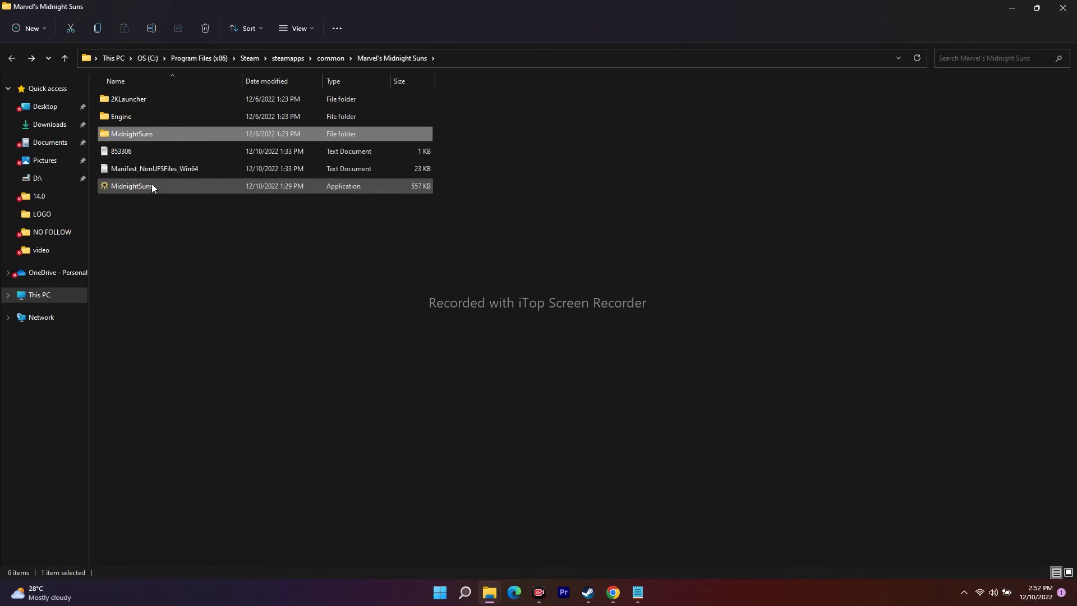
left_click(314, 264)
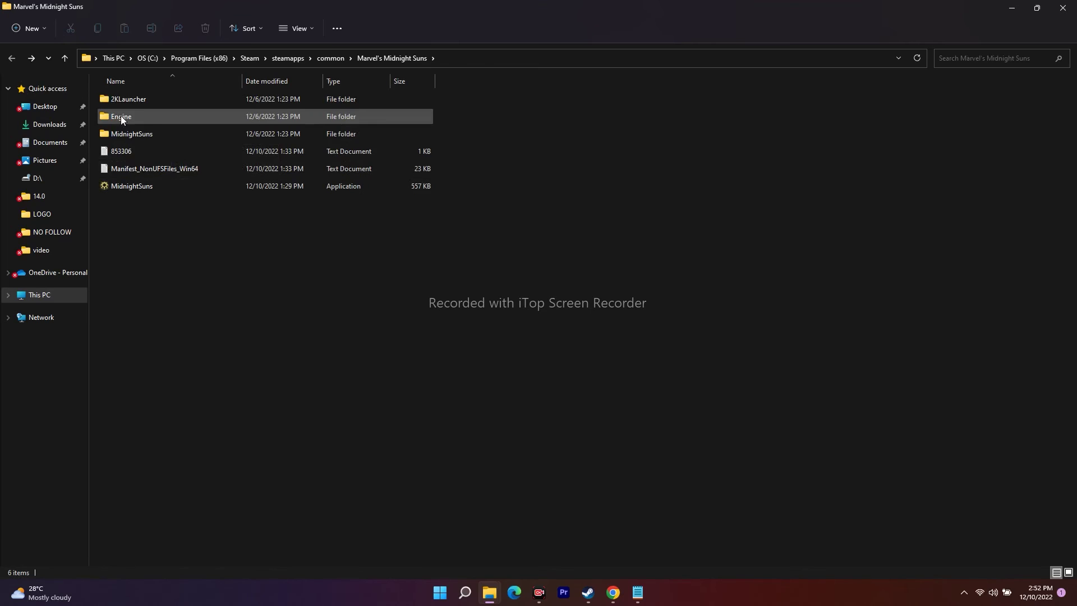
mouse_move(123, 136)
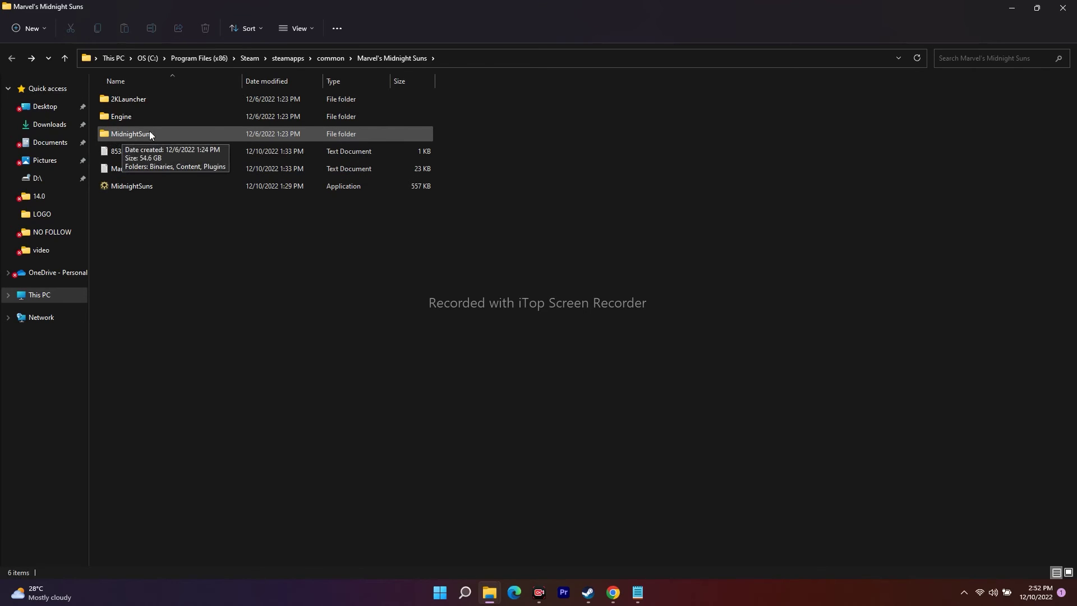
double_click(118, 133)
double_click(127, 99)
double_click(124, 100)
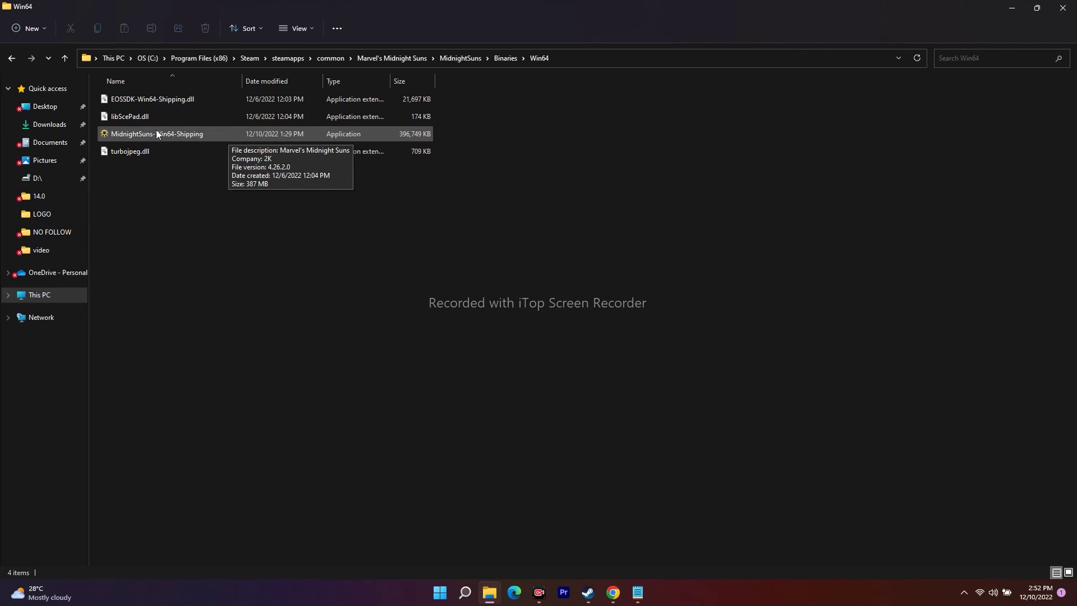
- Go back three levels to the Marvel's Midnight Suns install folder and close File Explorer
left_click(10, 59)
left_click(9, 60)
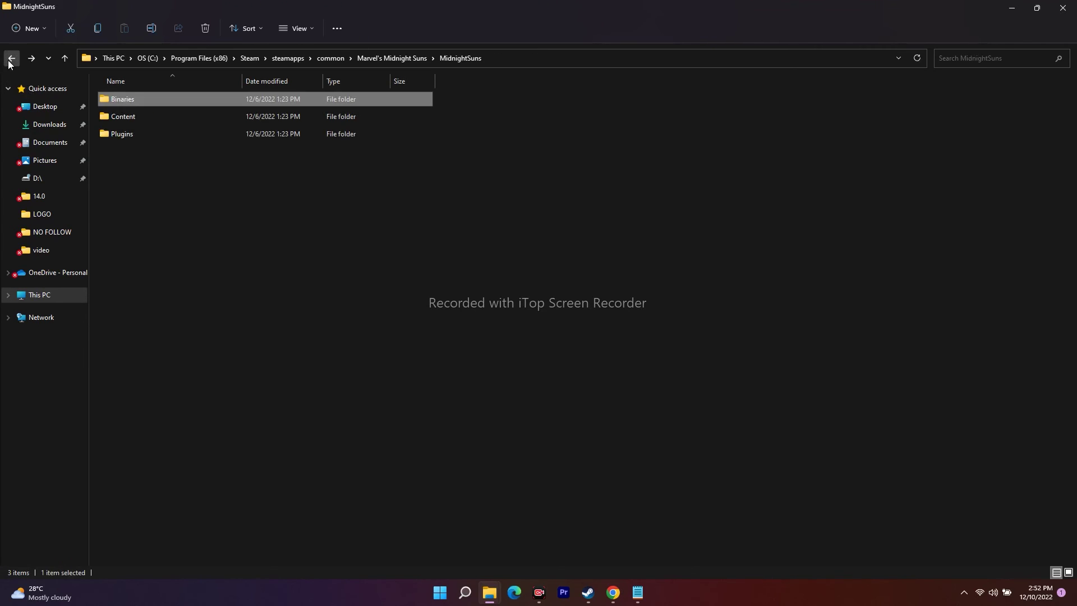
left_click(10, 60)
left_click(226, 301)
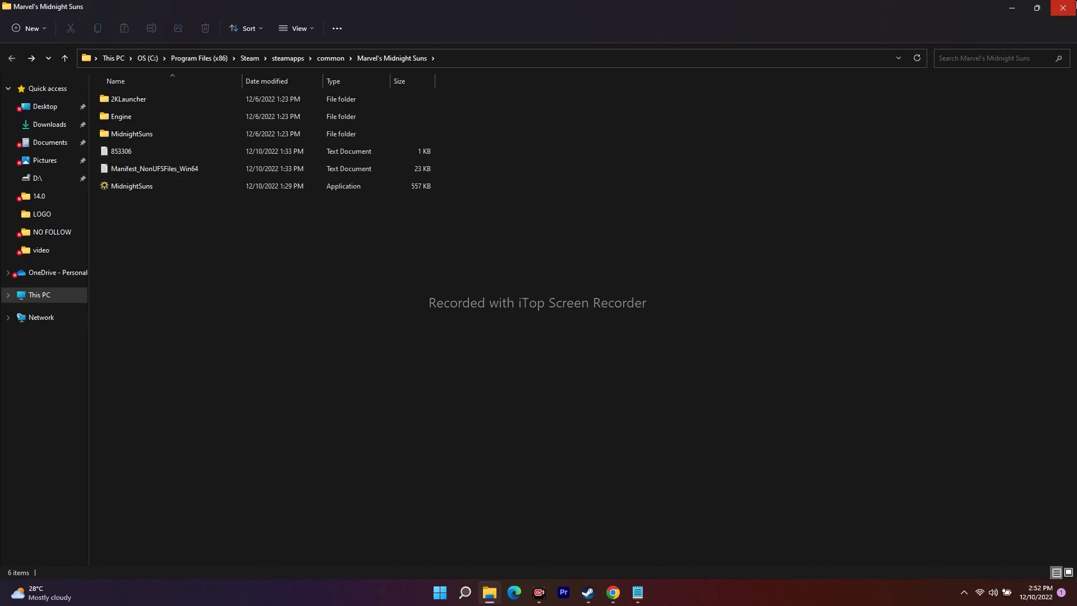
left_click(1064, 7)
- Close the Marvel's Midnight Suns Properties window showing Local Files
left_click(800, 171)
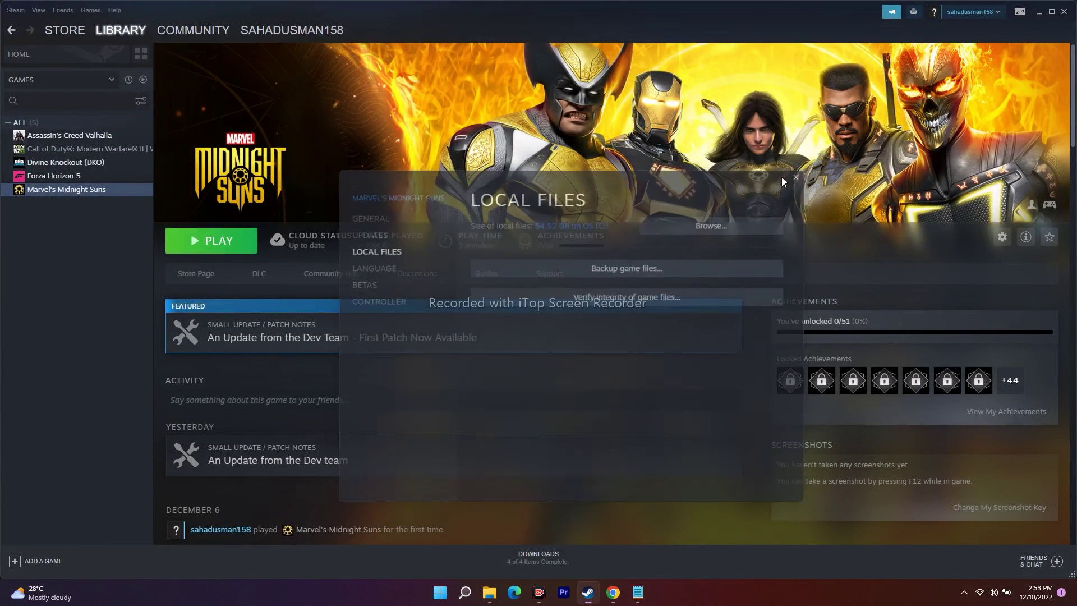